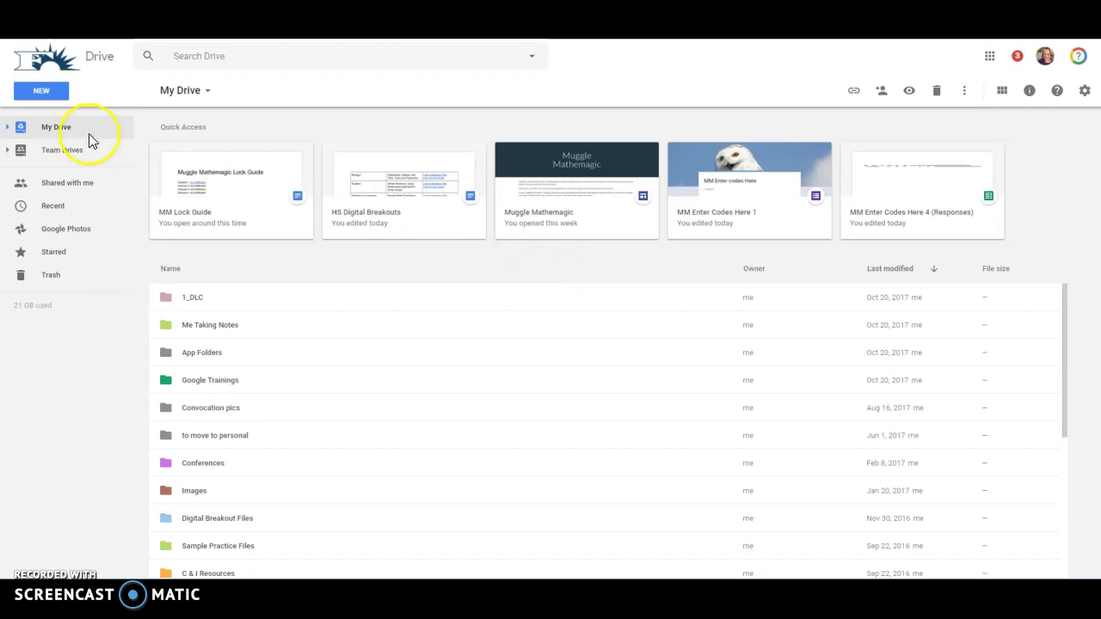
# Step: In Google Drive, open the New menu's More submenu listing Google Sites
pyautogui.click(54, 100)
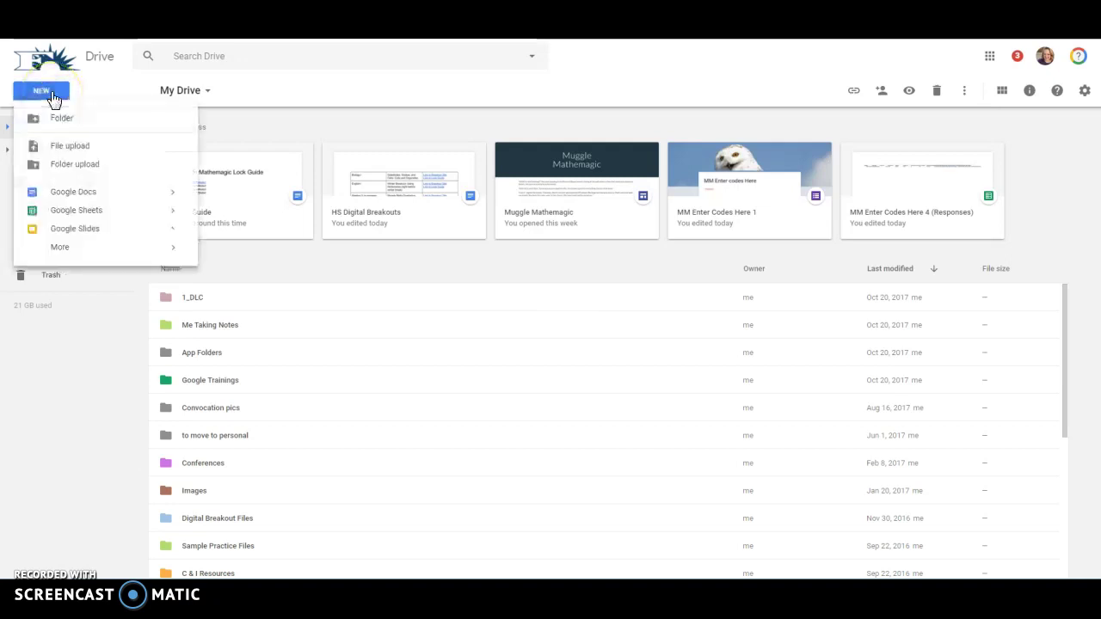
pyautogui.moveTo(62, 245)
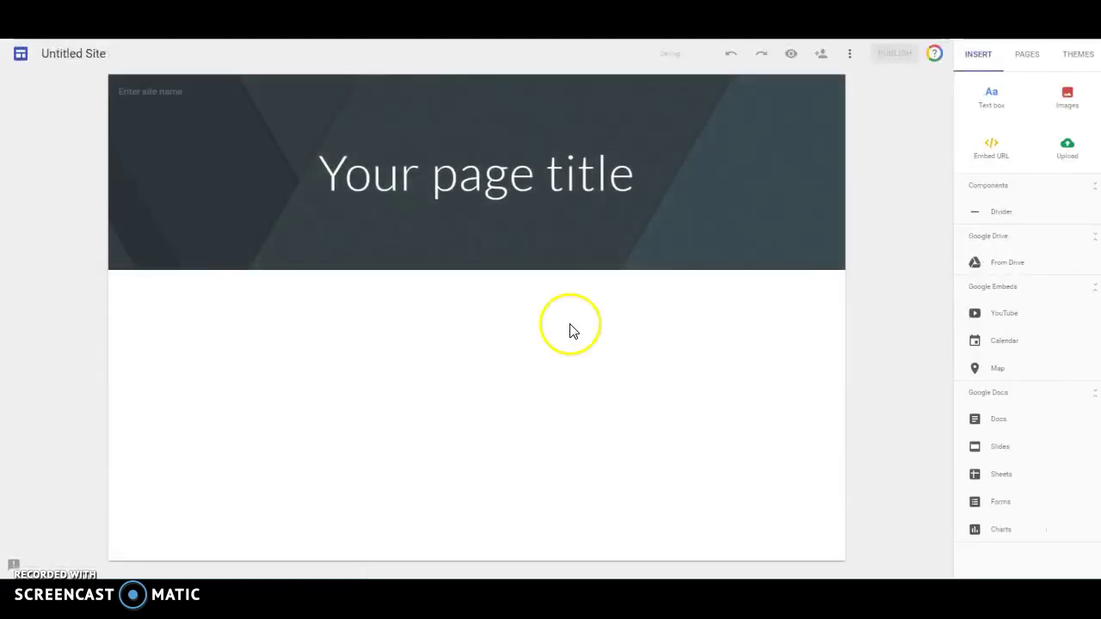
# Step: Replace the placeholder page title and the 'Untitled Site' name with 'Delete Me'
pyautogui.click(94, 57)
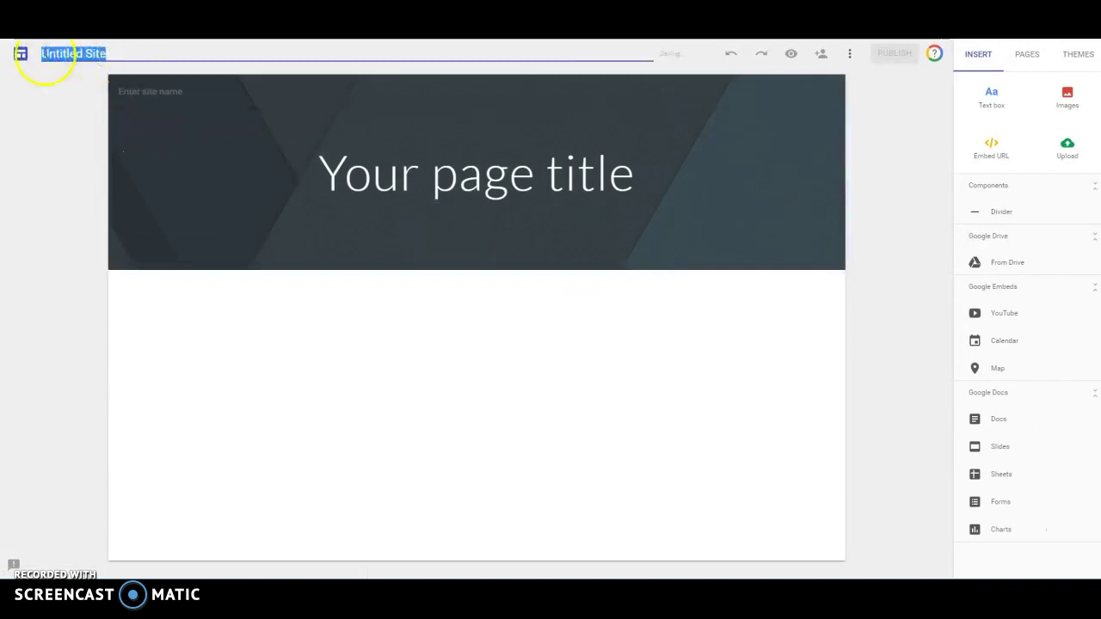
pyautogui.click(342, 166)
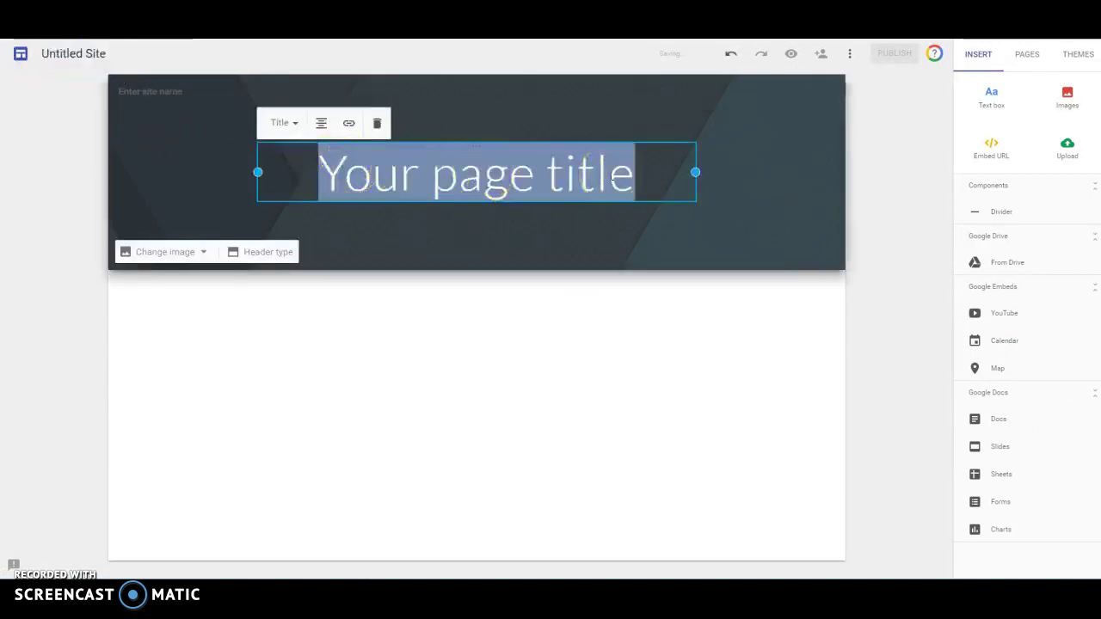
pyautogui.write('Delete Me')
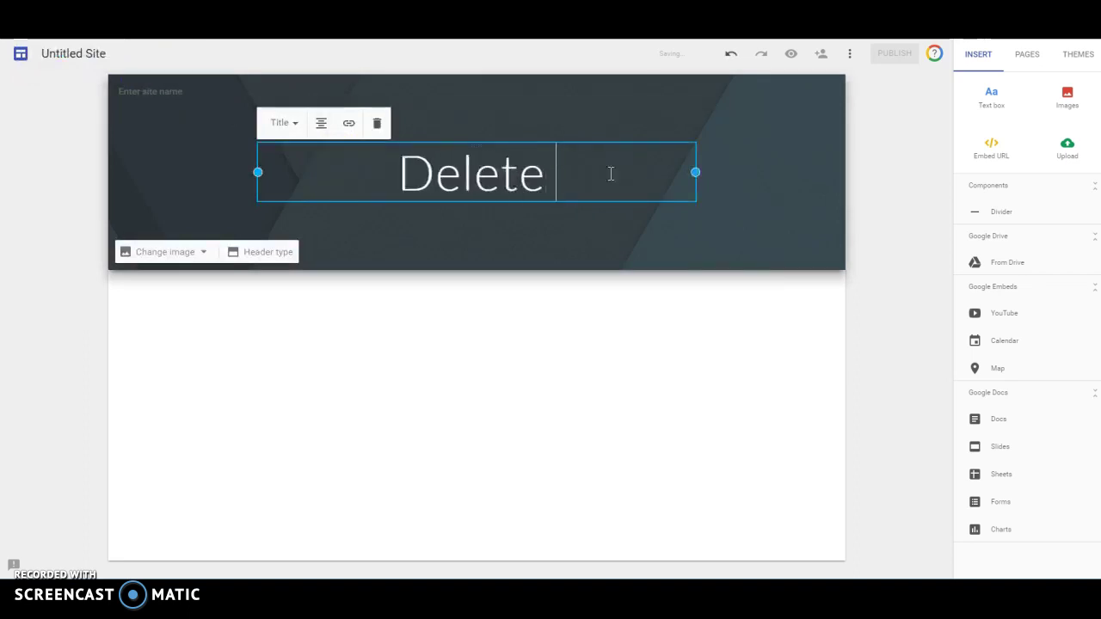
pyautogui.click(59, 58)
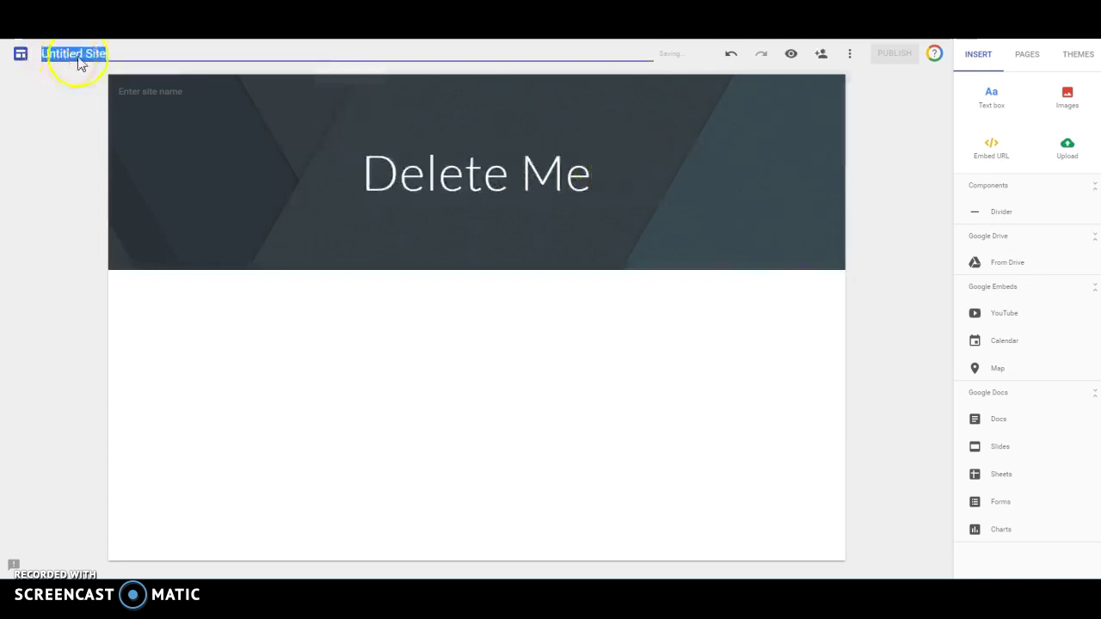
pyautogui.write('D')
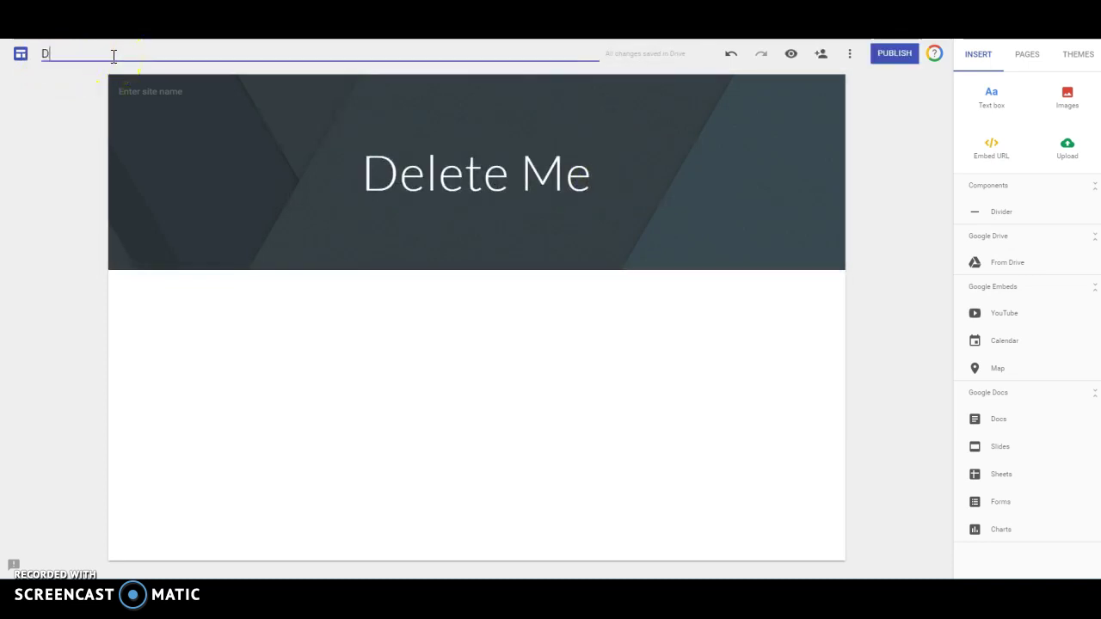
pyautogui.write('elete Me')
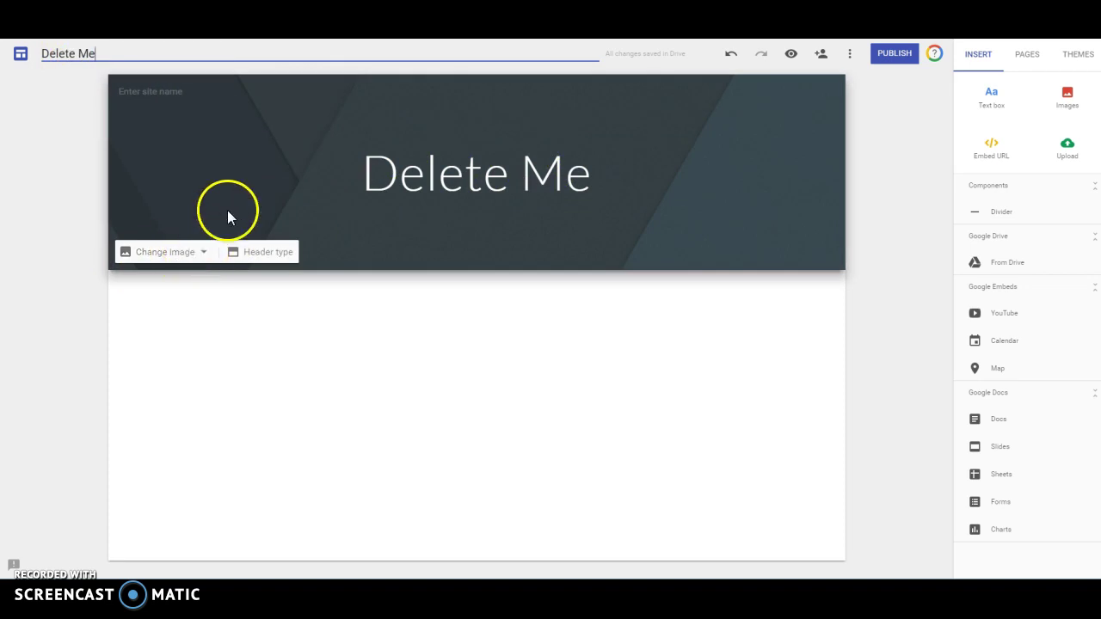
# Step: Keep the Banner header layout and set its background to the typewriter keys photo
pyautogui.click(203, 256)
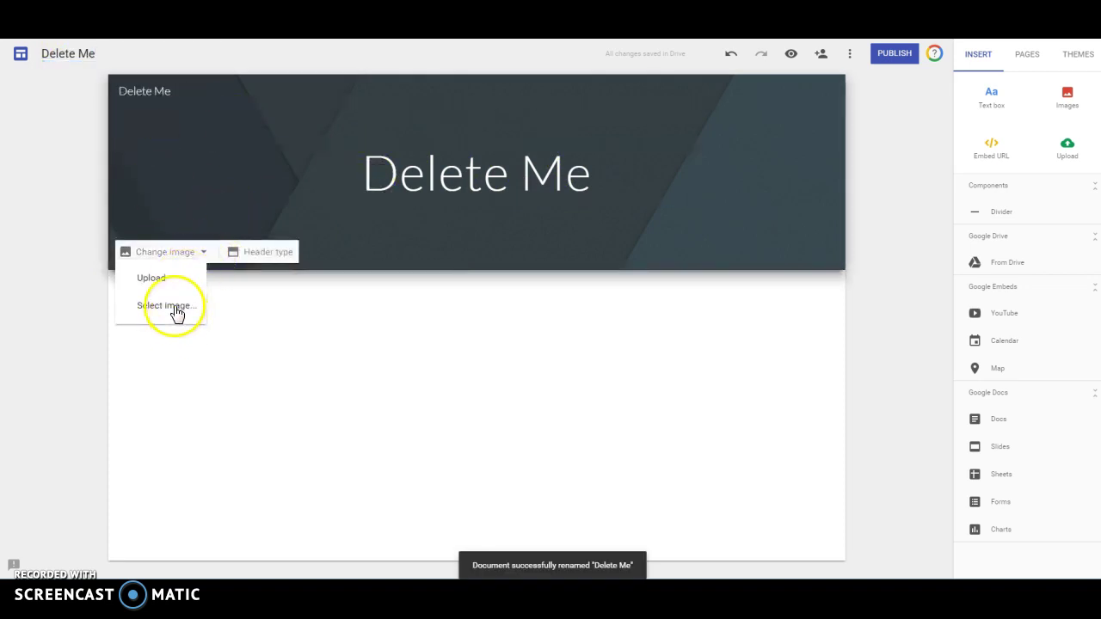
pyautogui.click(275, 258)
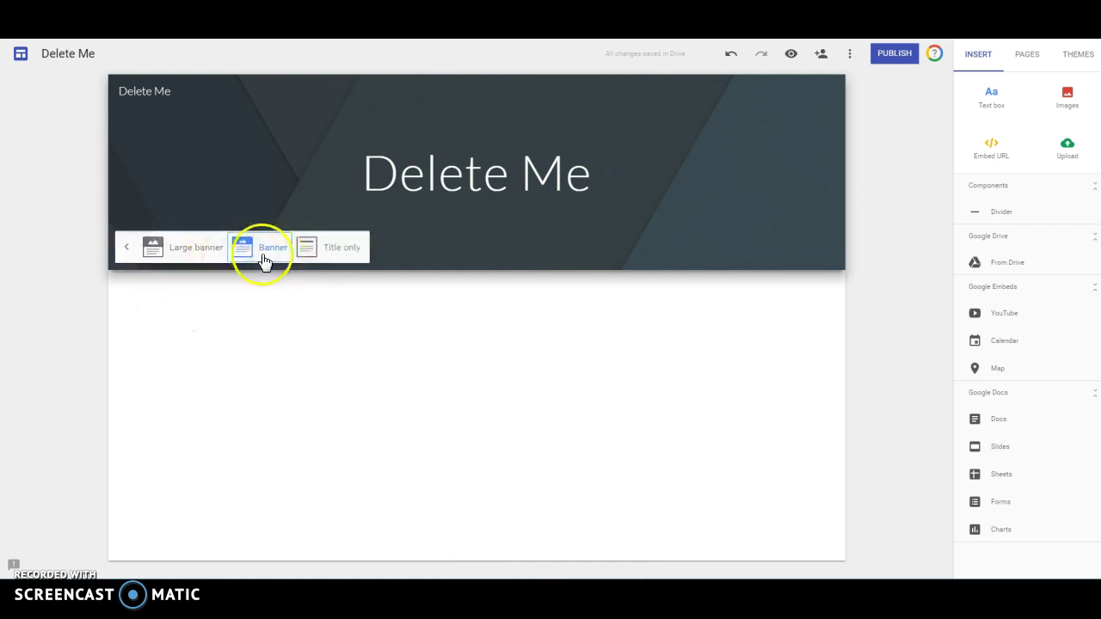
pyautogui.click(602, 248)
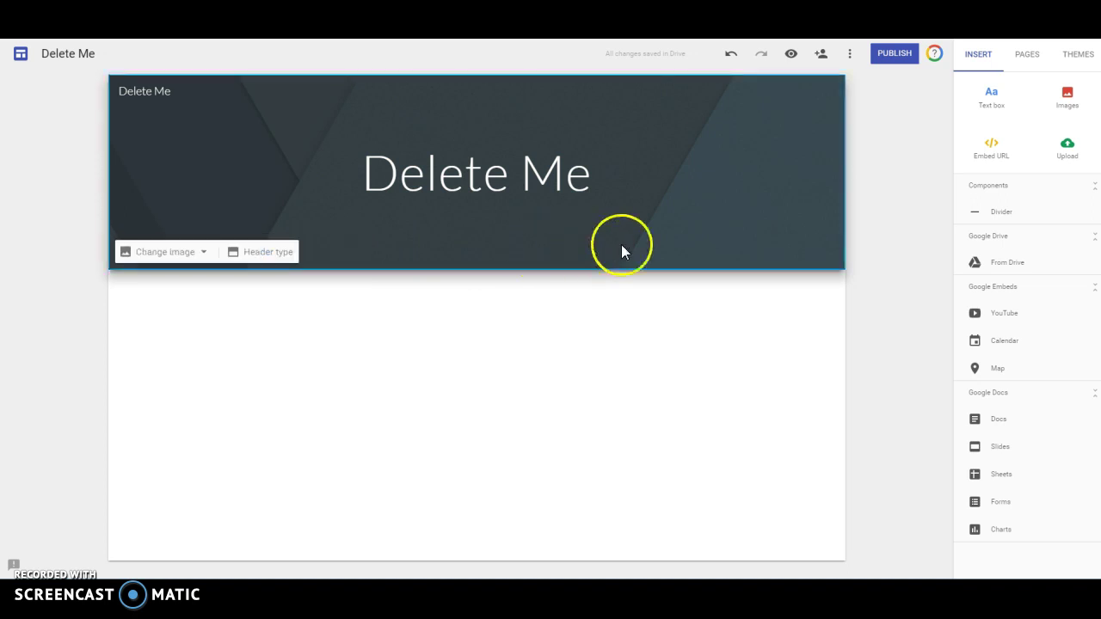
pyautogui.click(176, 255)
pyautogui.click(171, 308)
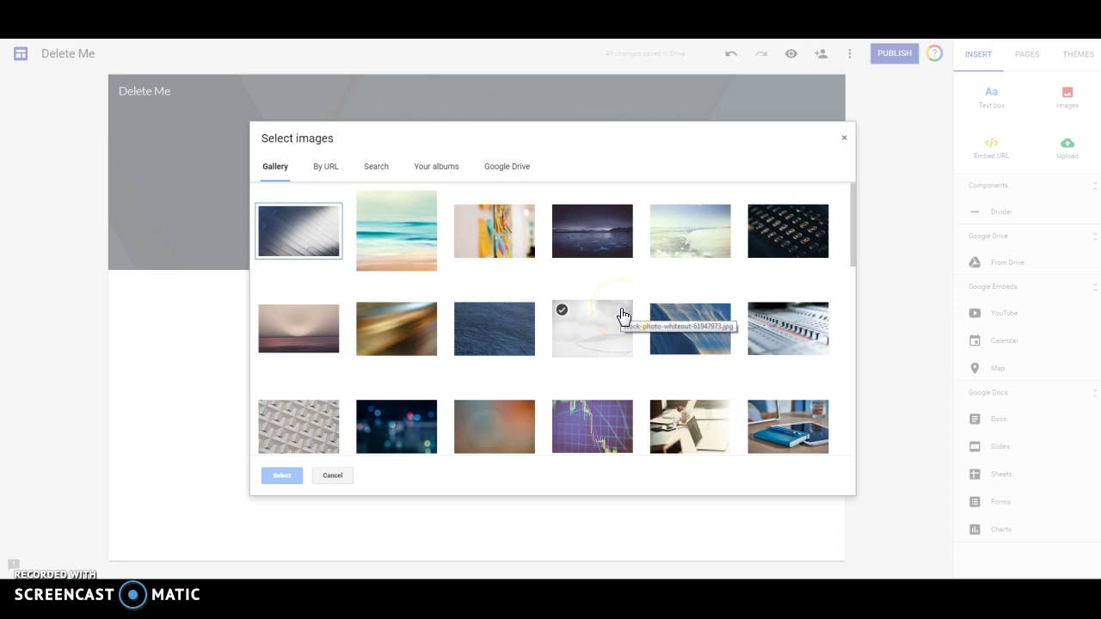
pyautogui.click(815, 243)
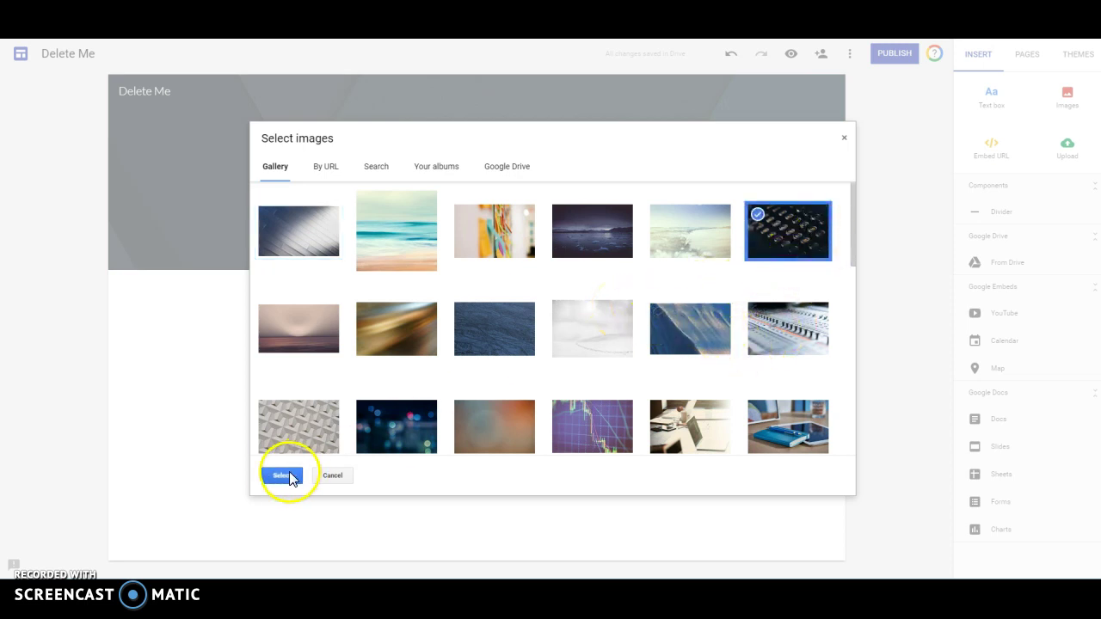
pyautogui.click(284, 476)
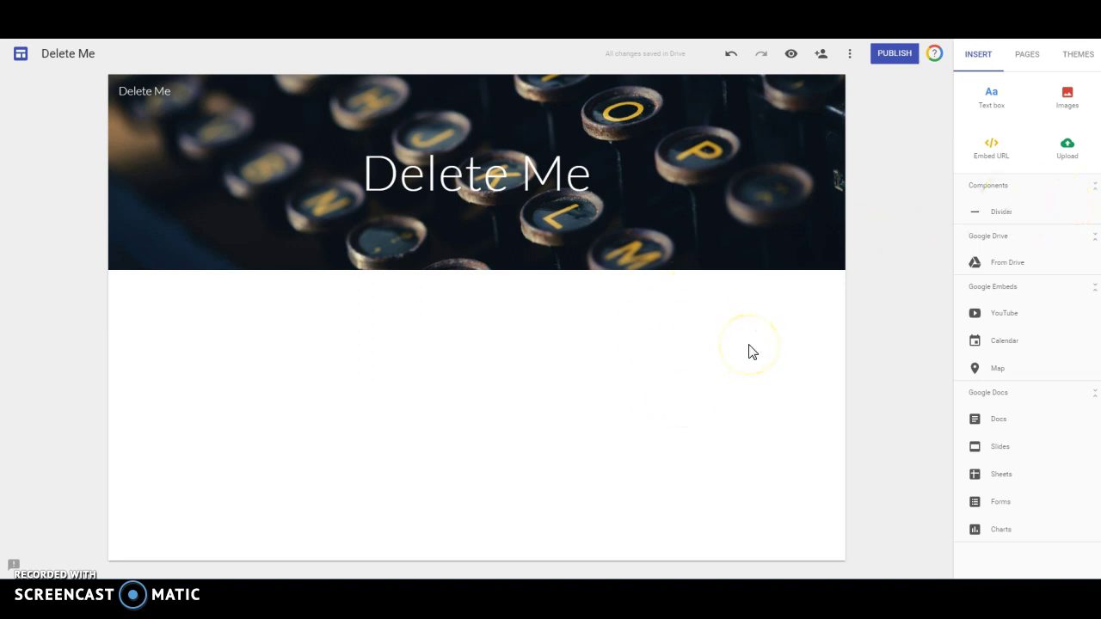
# Step: Add a text box below the header and set its style to Title
pyautogui.click(994, 101)
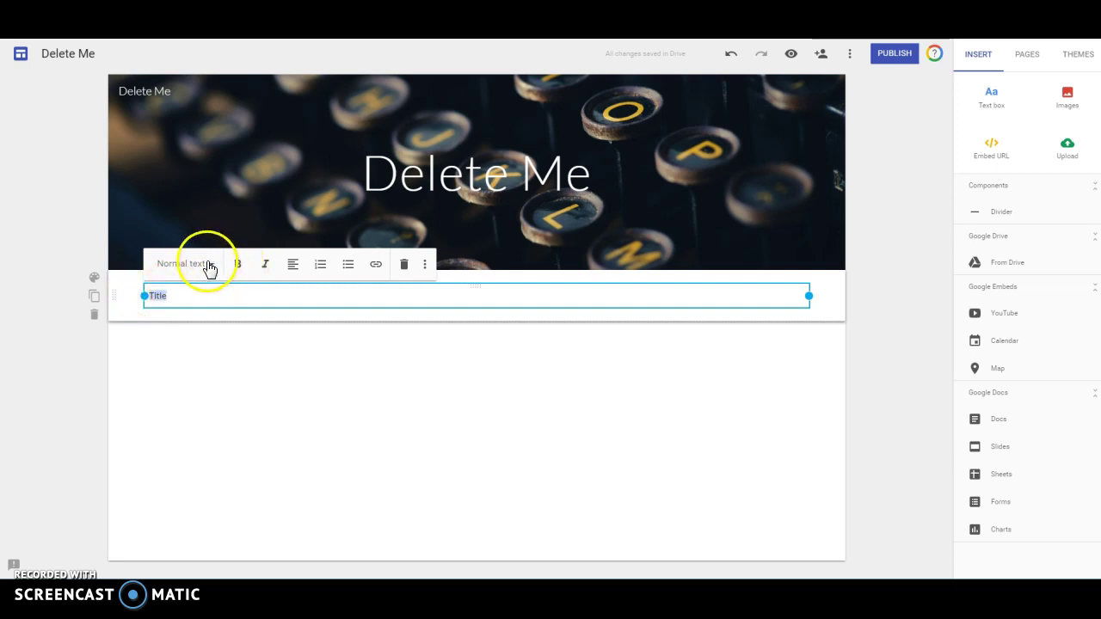
pyautogui.click(207, 268)
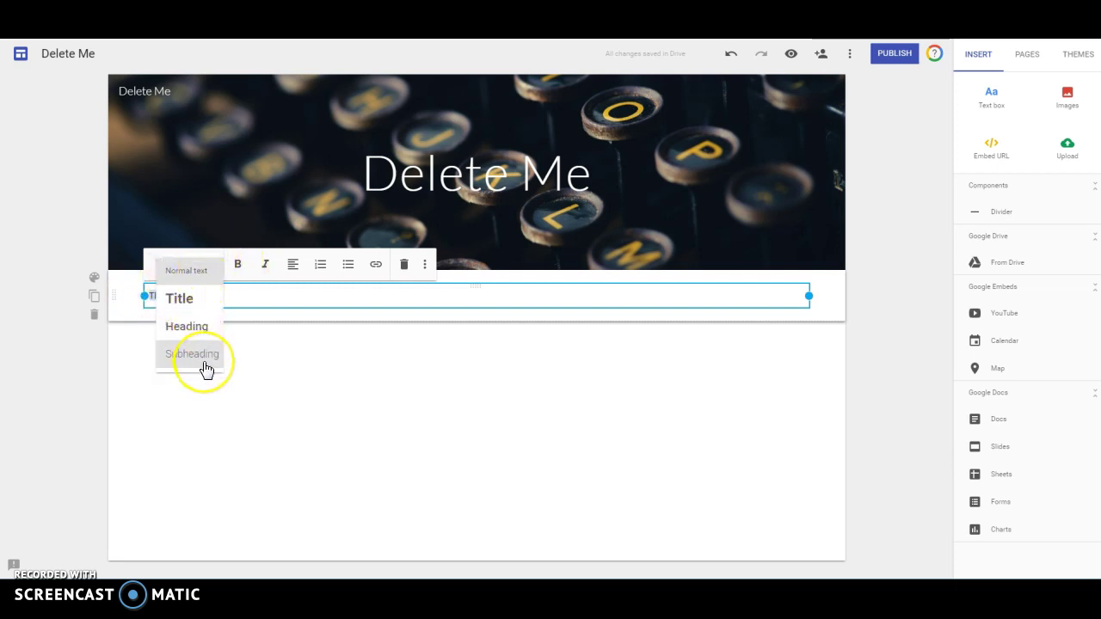
pyautogui.click(203, 310)
pyautogui.click(219, 306)
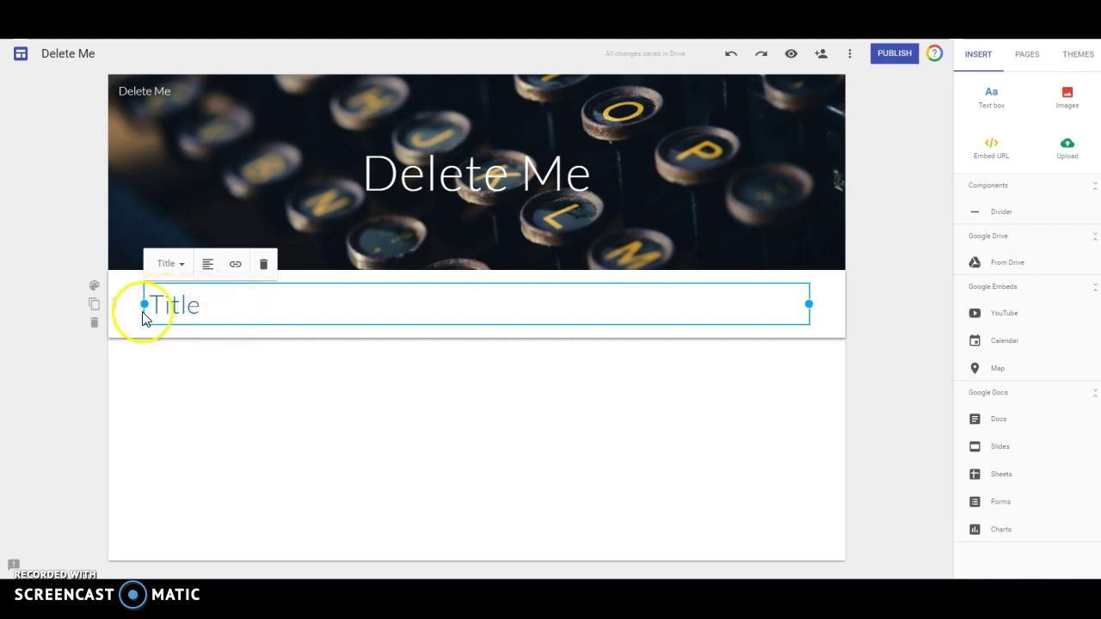
pyautogui.click(95, 285)
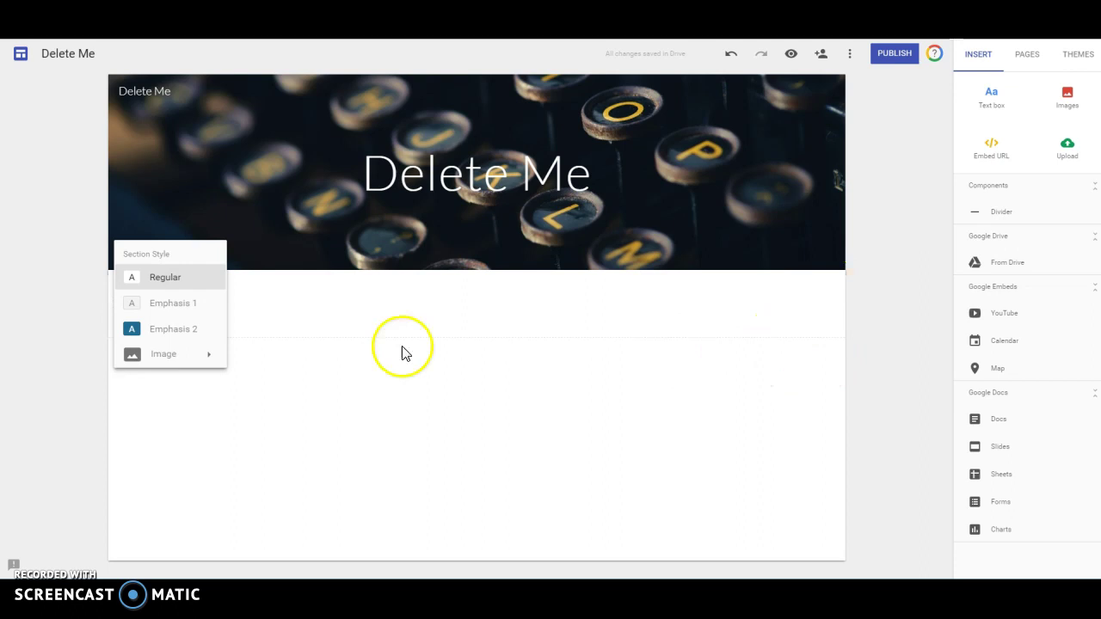
# Step: Switch the Title section background from Emphasis styles to the plain white Regular style
pyautogui.click(163, 304)
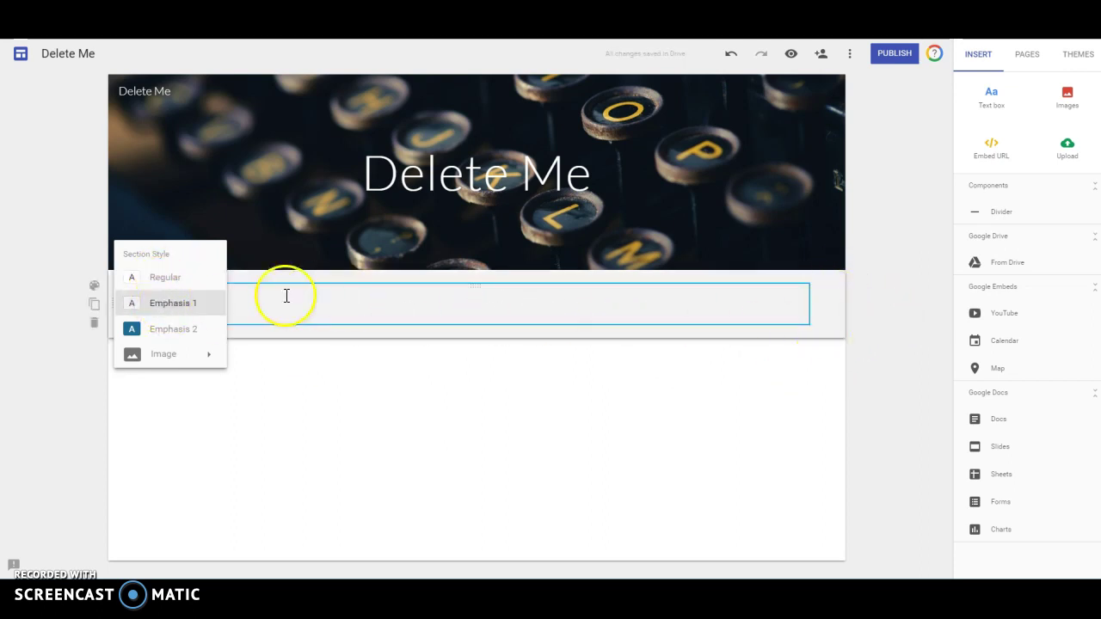
pyautogui.click(171, 332)
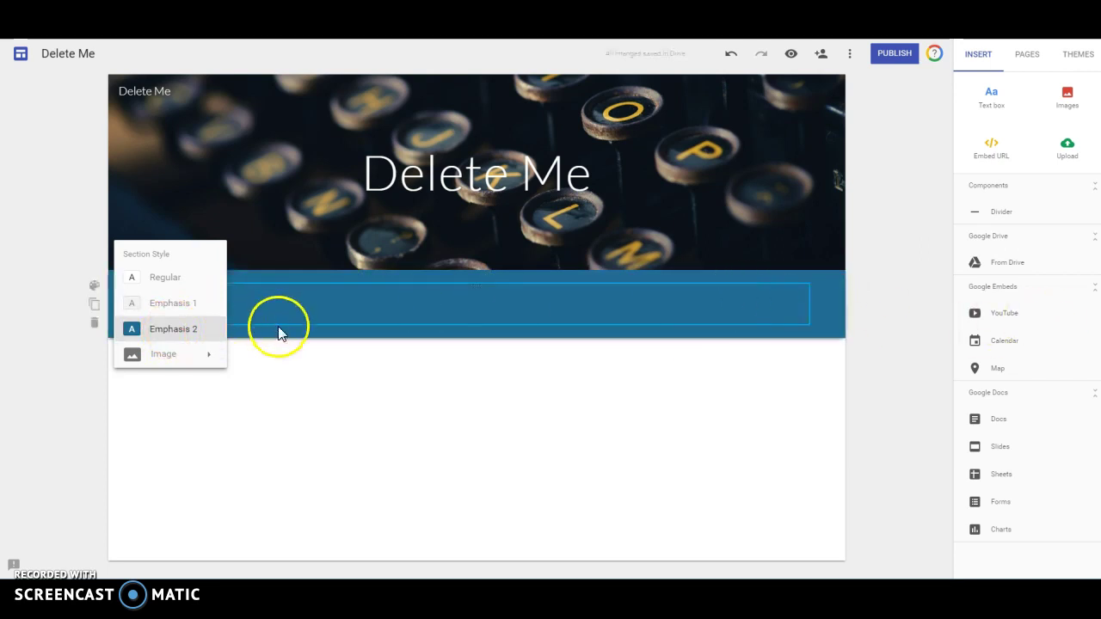
pyautogui.moveTo(176, 361)
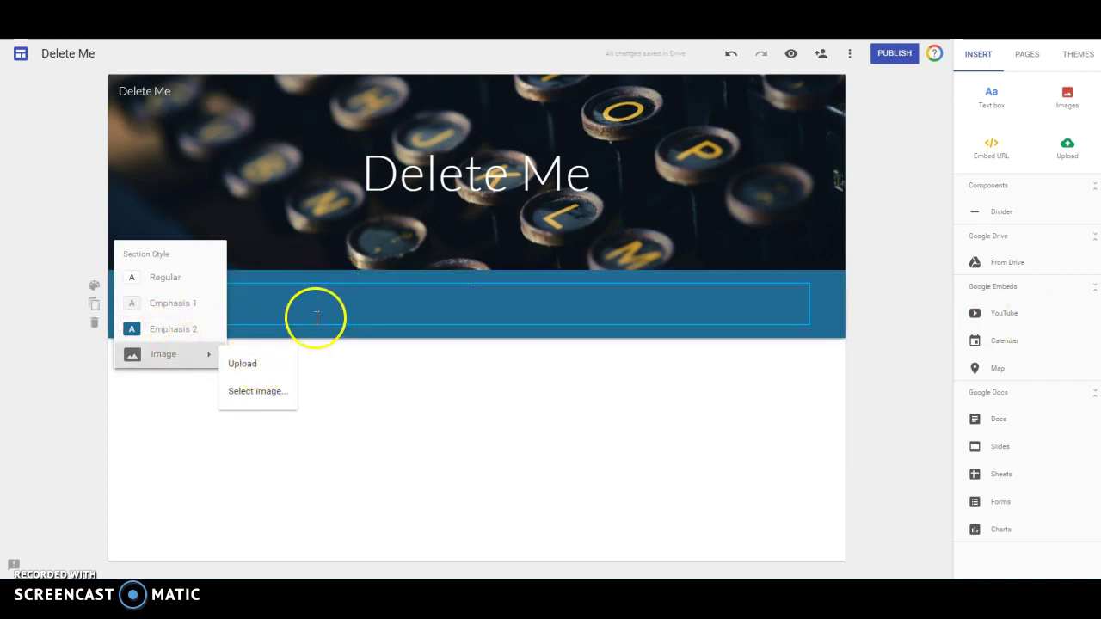
pyautogui.click(160, 277)
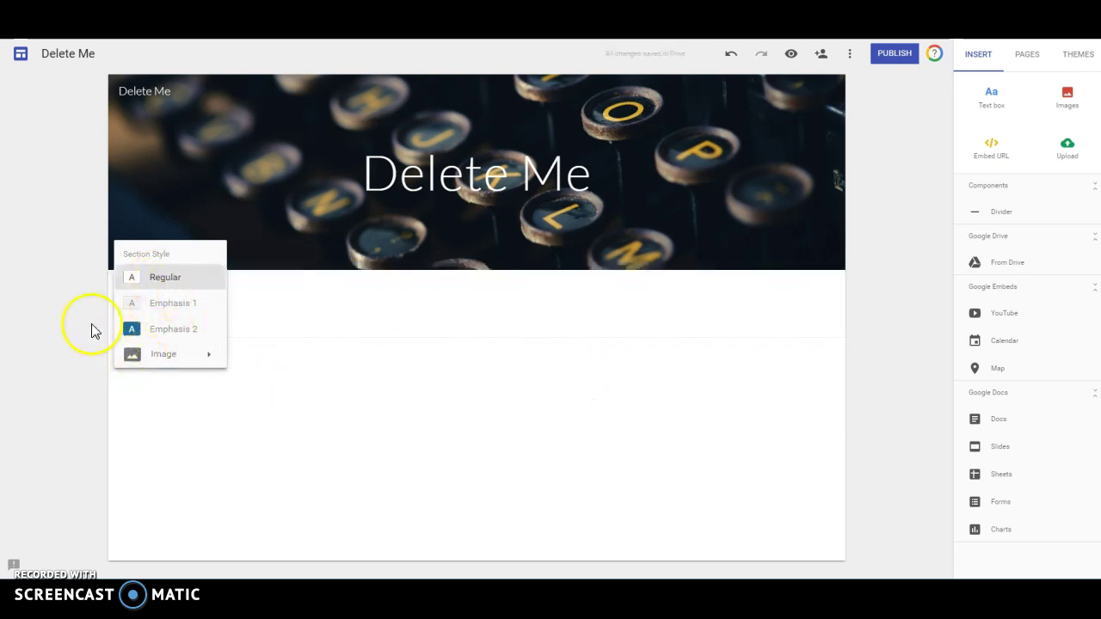
pyautogui.click(95, 332)
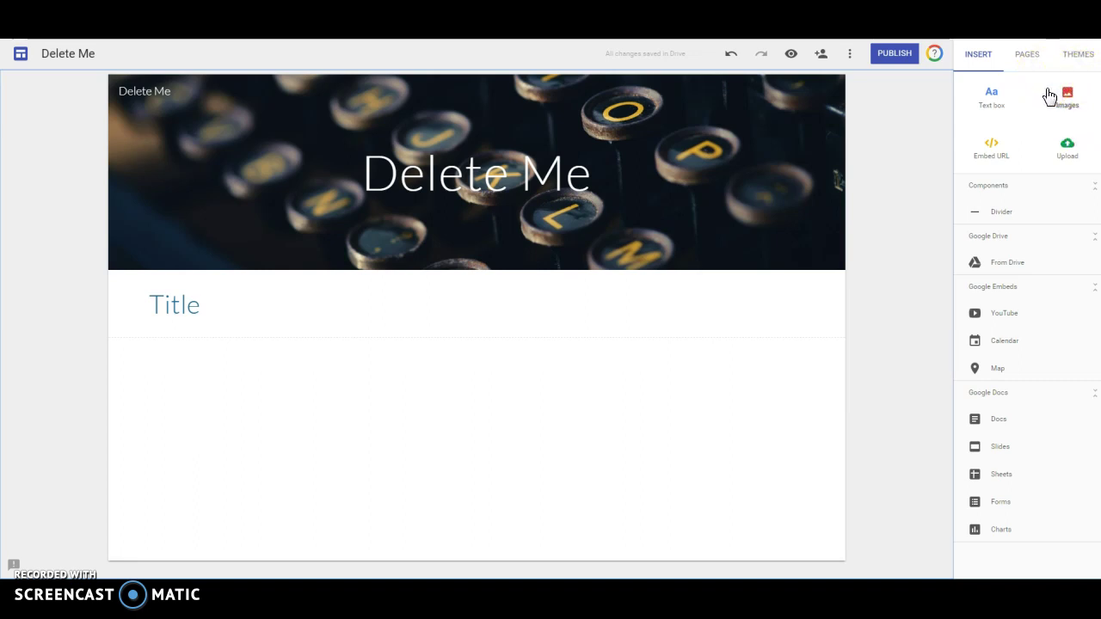
# Step: Upload the Dark LTHS.jpg building photo below the Title and dismiss the Select images picker
pyautogui.click(1051, 104)
pyautogui.click(1067, 148)
pyautogui.click(136, 160)
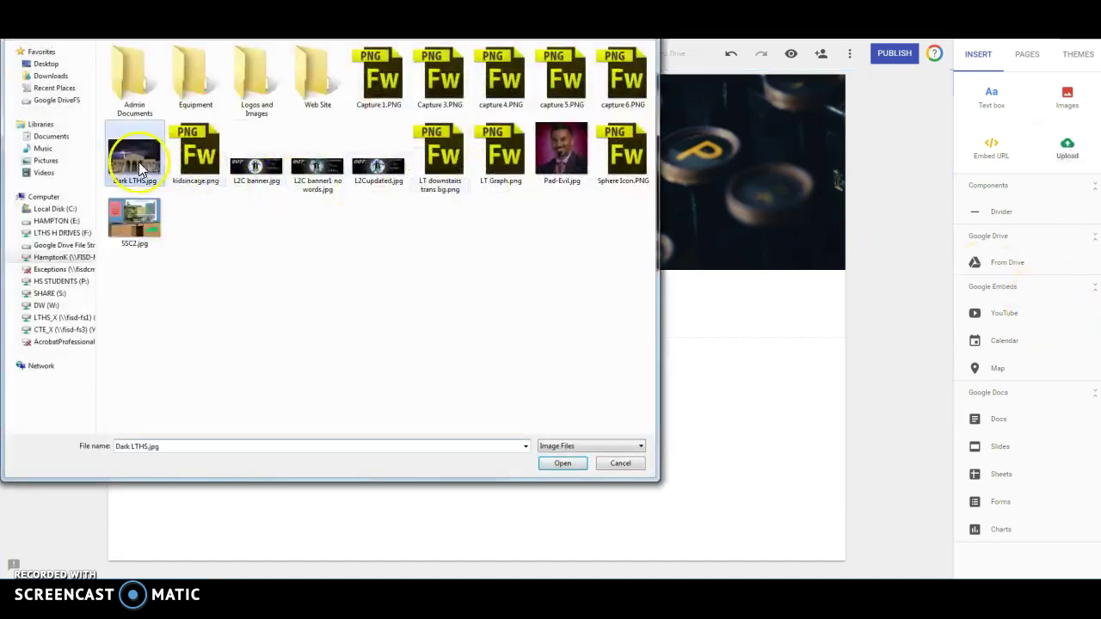
pyautogui.click(557, 465)
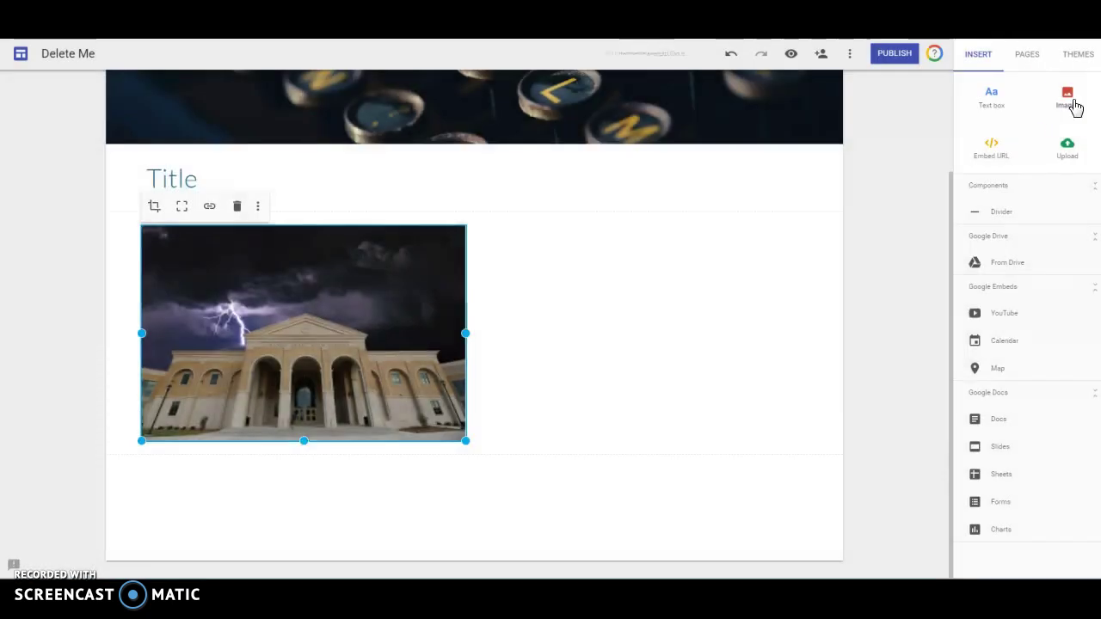
pyautogui.click(1073, 103)
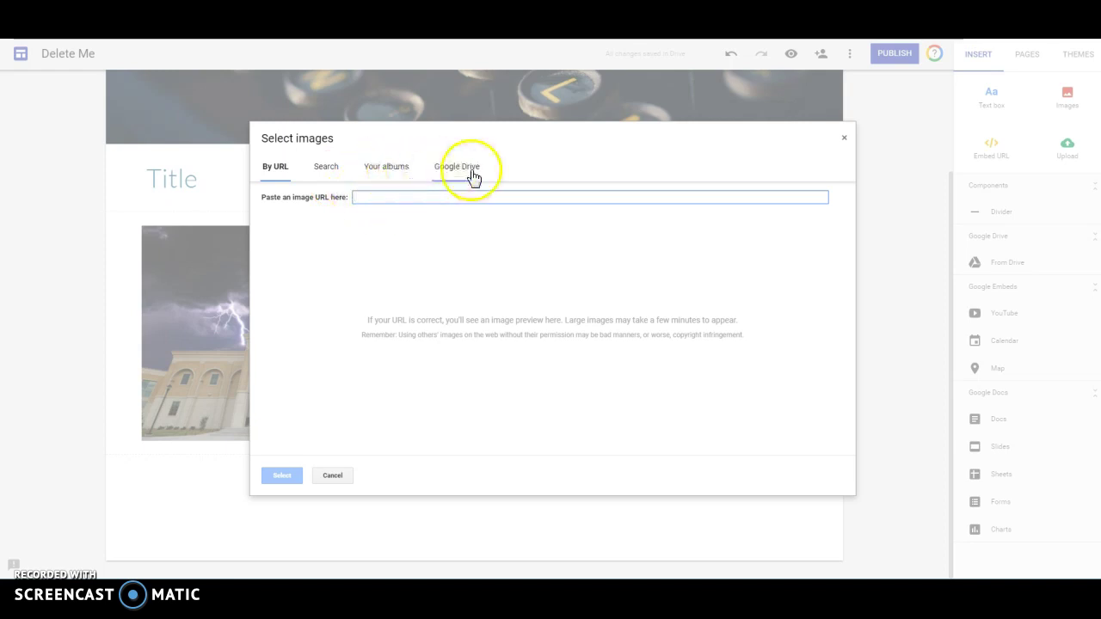
pyautogui.click(342, 479)
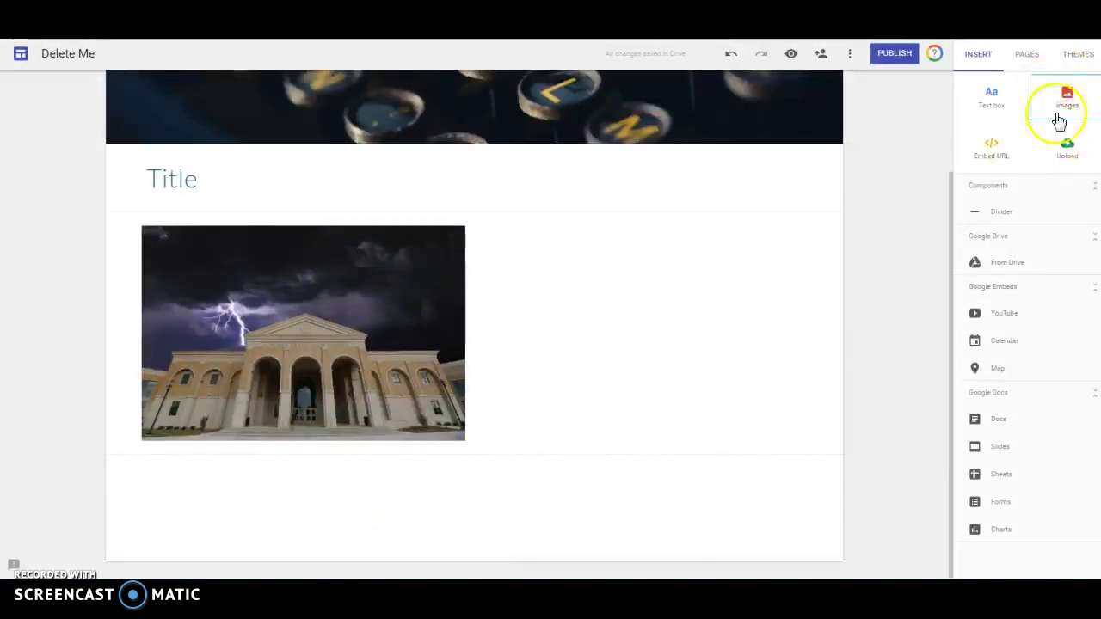
pyautogui.click(1074, 156)
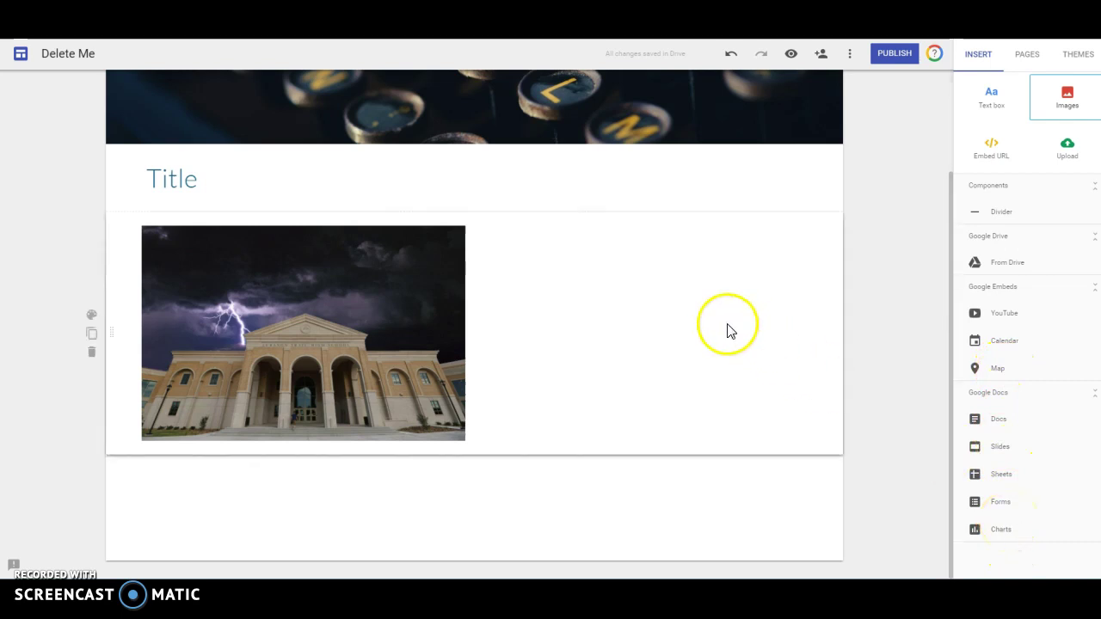
# Step: Add a new site page named 'Page Number 2'
pyautogui.scroll(2, 728, 327)
pyautogui.click(1030, 60)
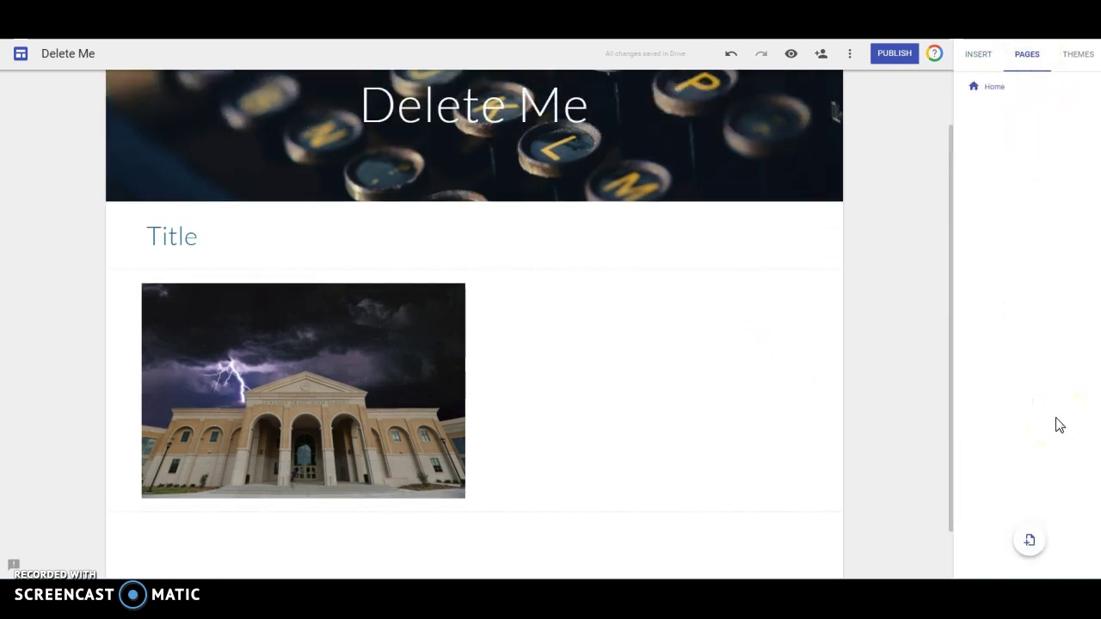
pyautogui.click(1031, 543)
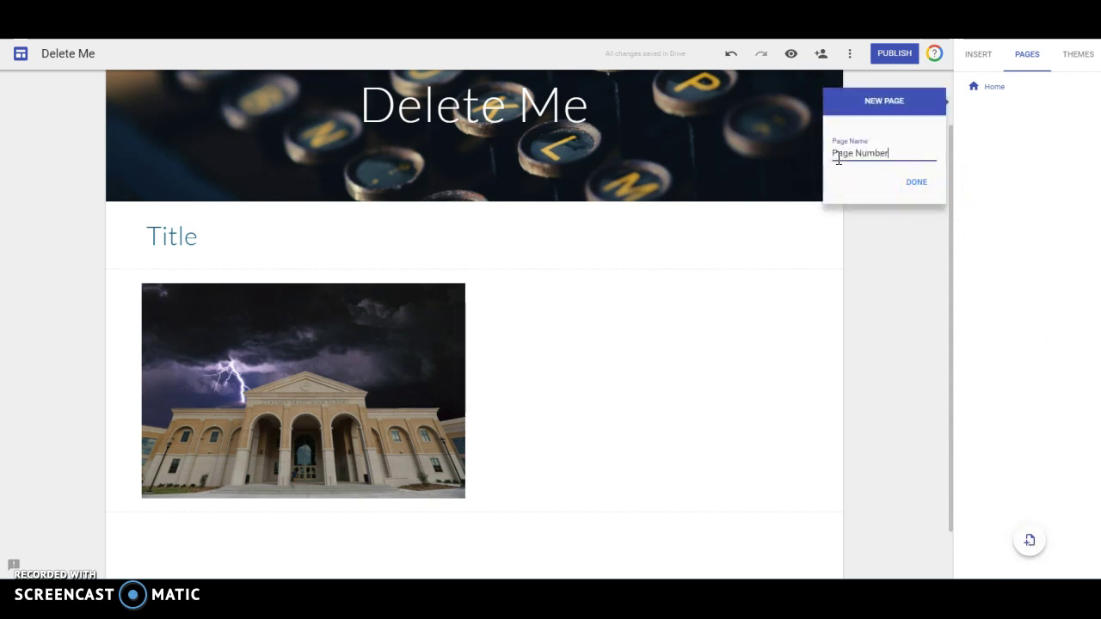
pyautogui.write('Page Number 2')
pyautogui.click(910, 183)
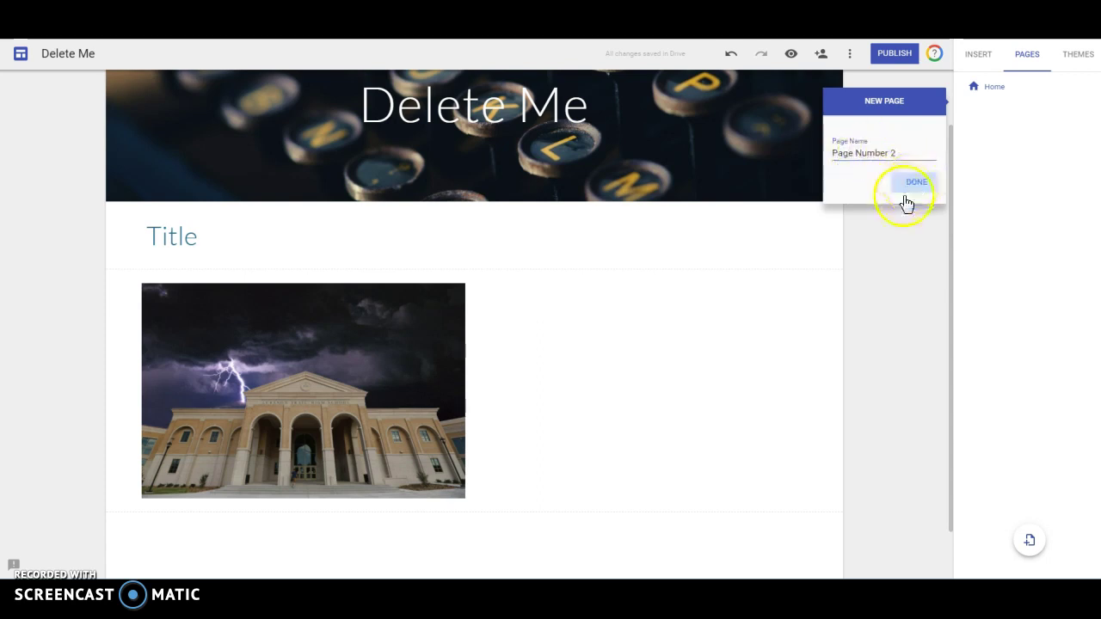
# Step: Review the navigation layout options and close them without changing anything
pyautogui.moveTo(192, 237)
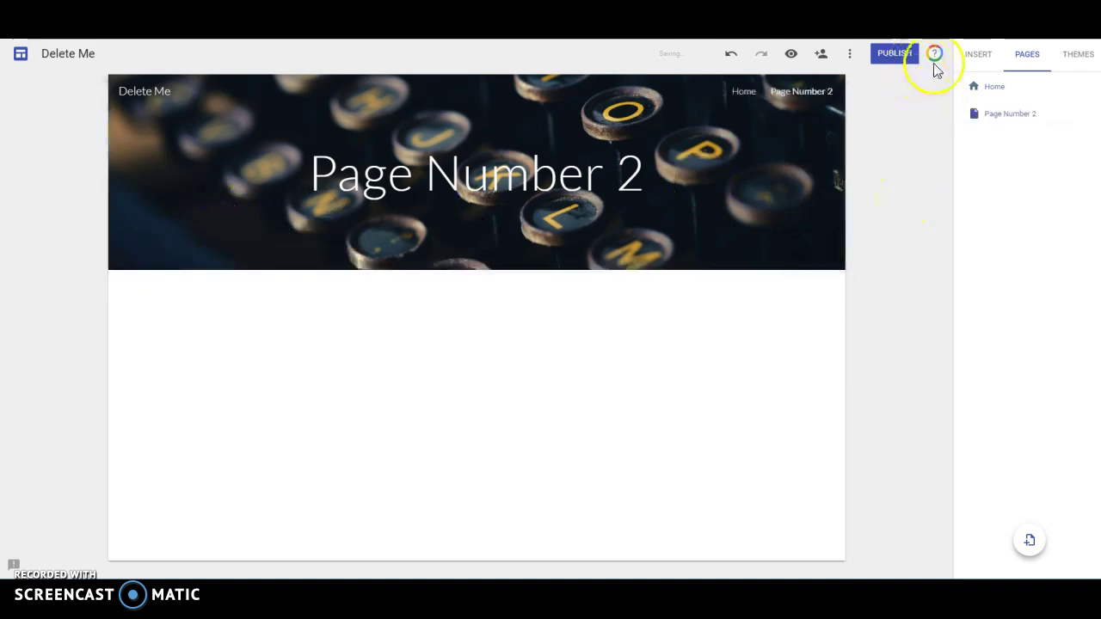
pyautogui.click(983, 62)
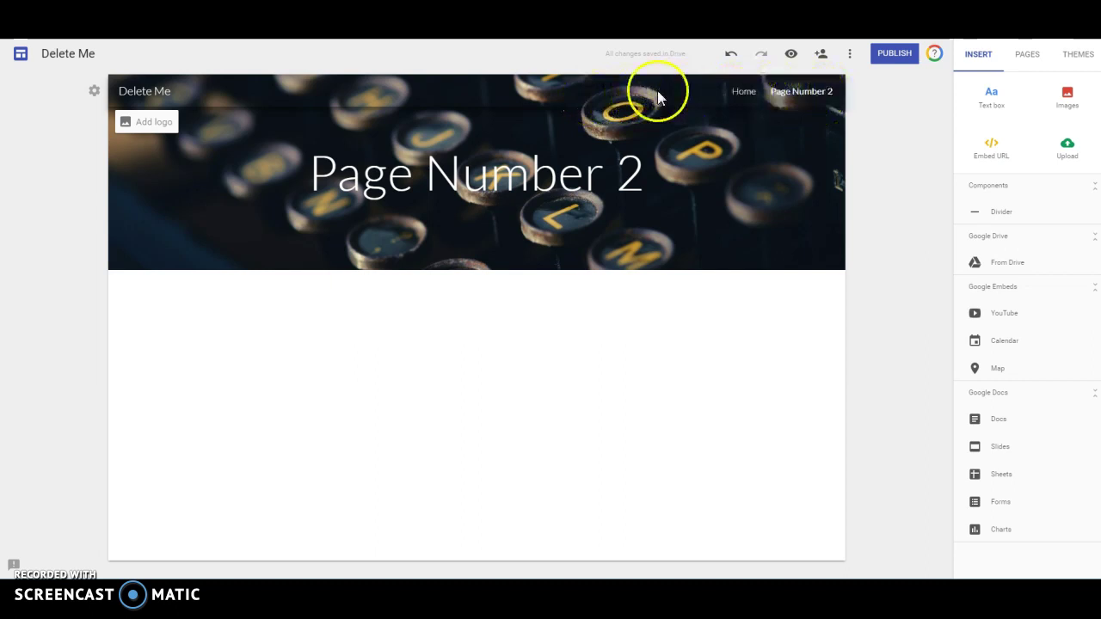
pyautogui.click(94, 92)
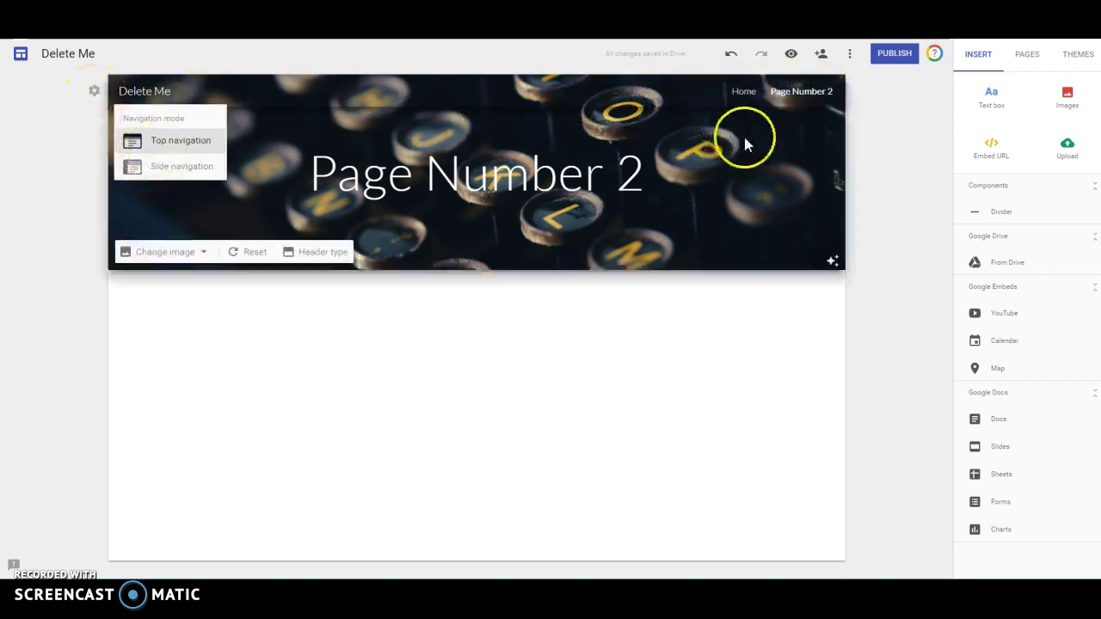
pyautogui.click(886, 132)
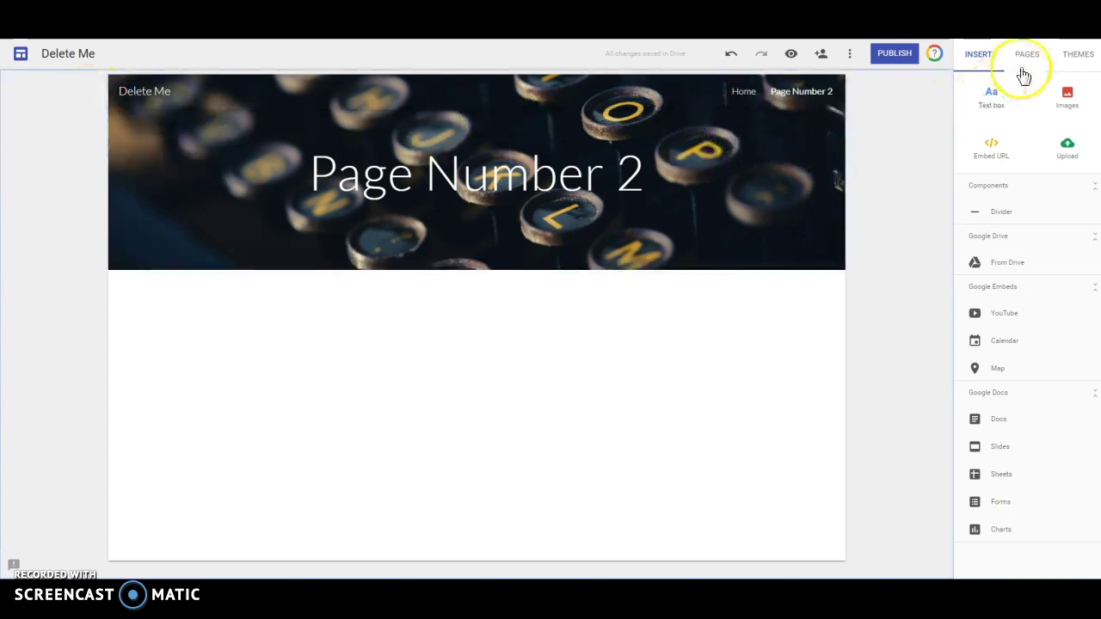
# Step: Try the Simple theme in pink, then apply Aristotle in slate blue from Home
pyautogui.click(1077, 62)
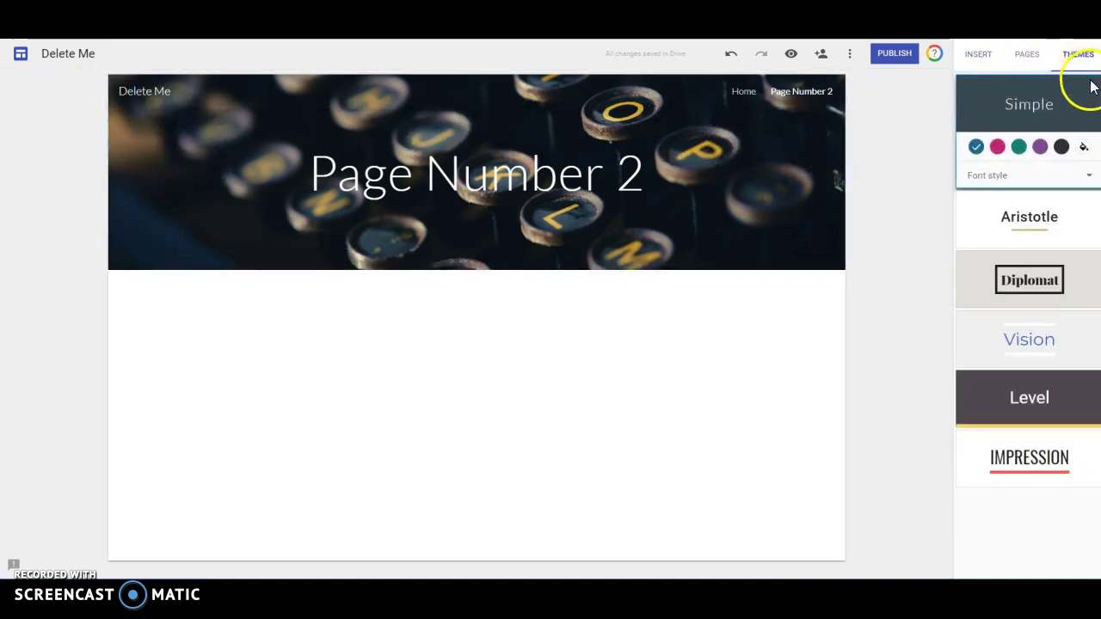
pyautogui.click(995, 149)
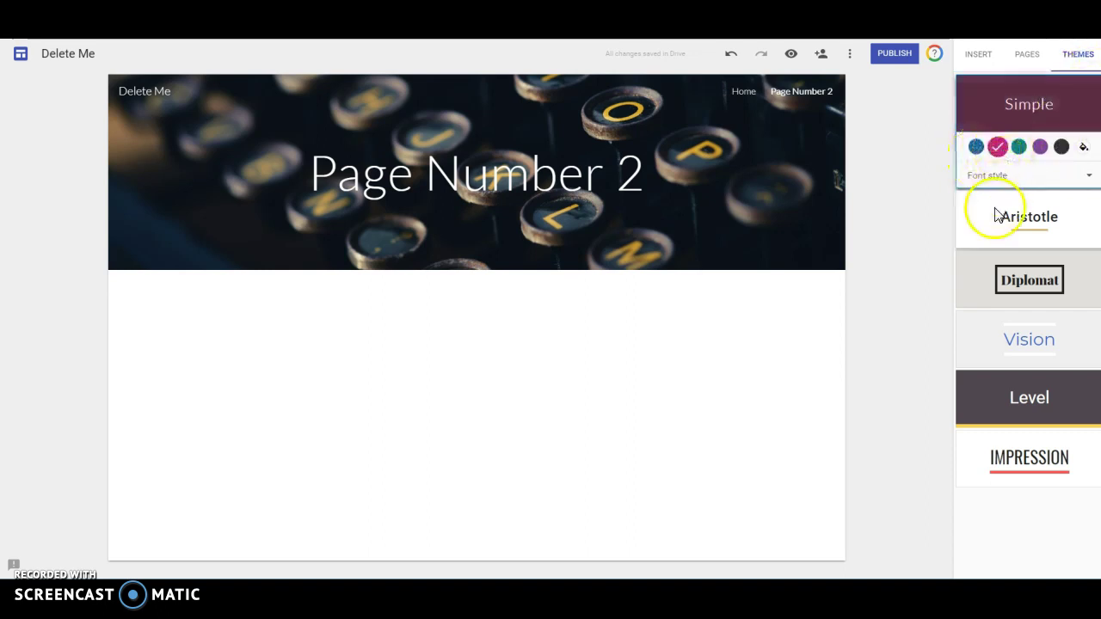
pyautogui.click(743, 93)
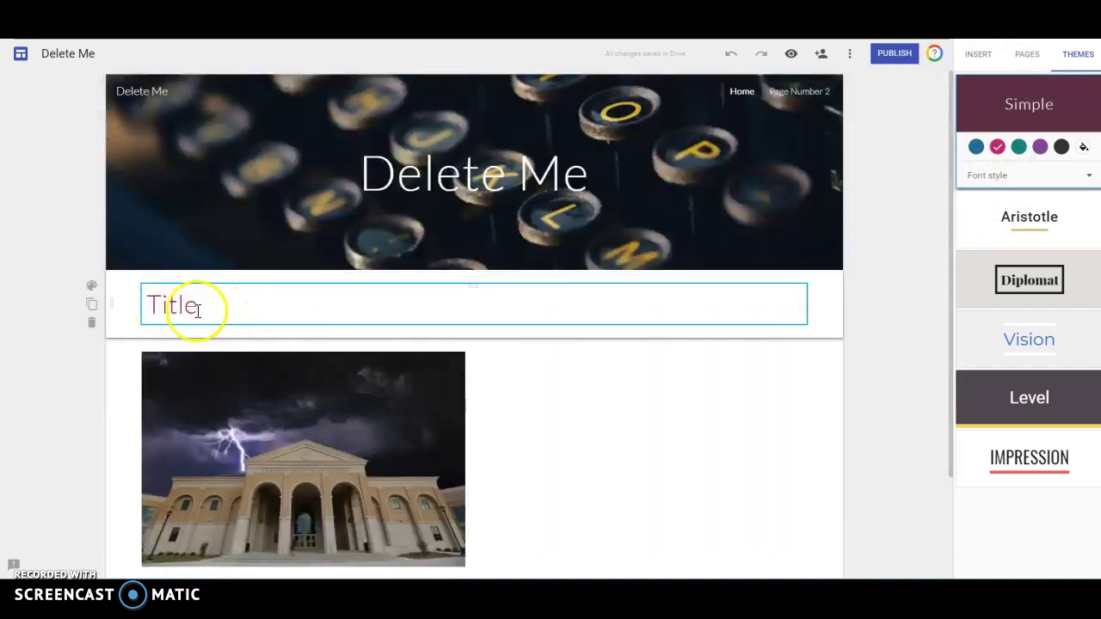
pyautogui.click(1036, 227)
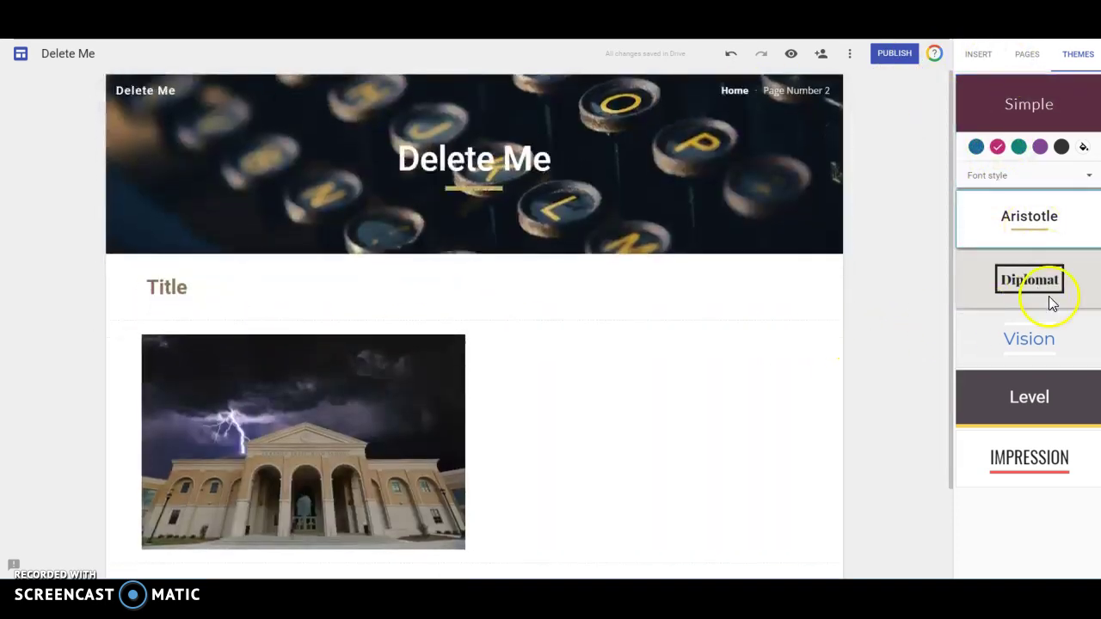
pyautogui.click(1019, 211)
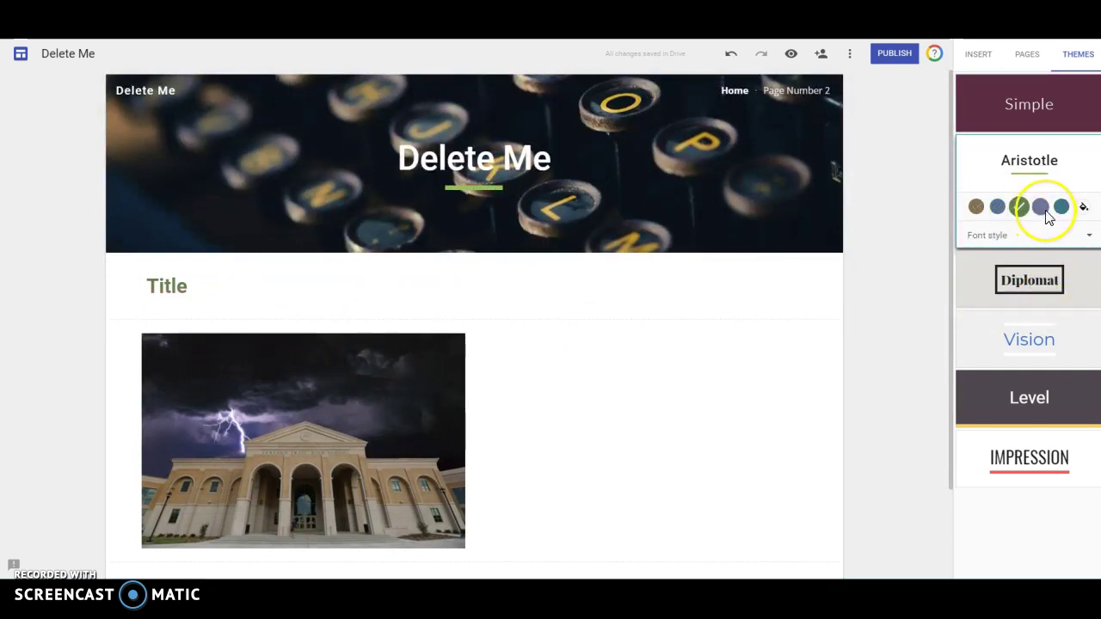
pyautogui.click(1042, 210)
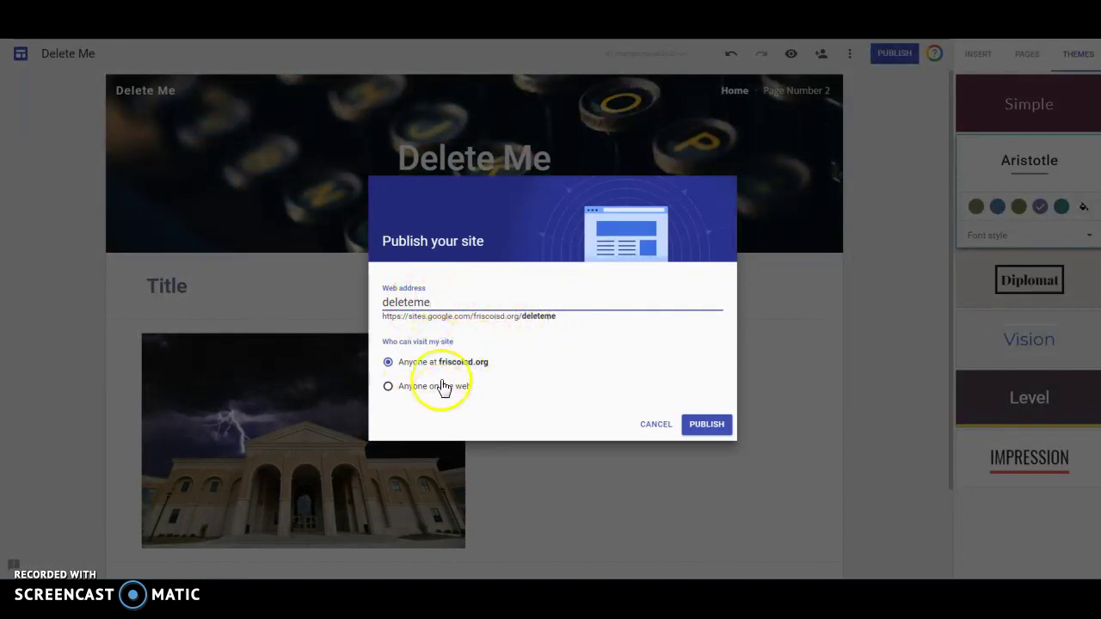
# Step: Publish the site at deleteme with visitors limited to the organisation
pyautogui.click(488, 368)
pyautogui.click(448, 375)
pyautogui.click(705, 425)
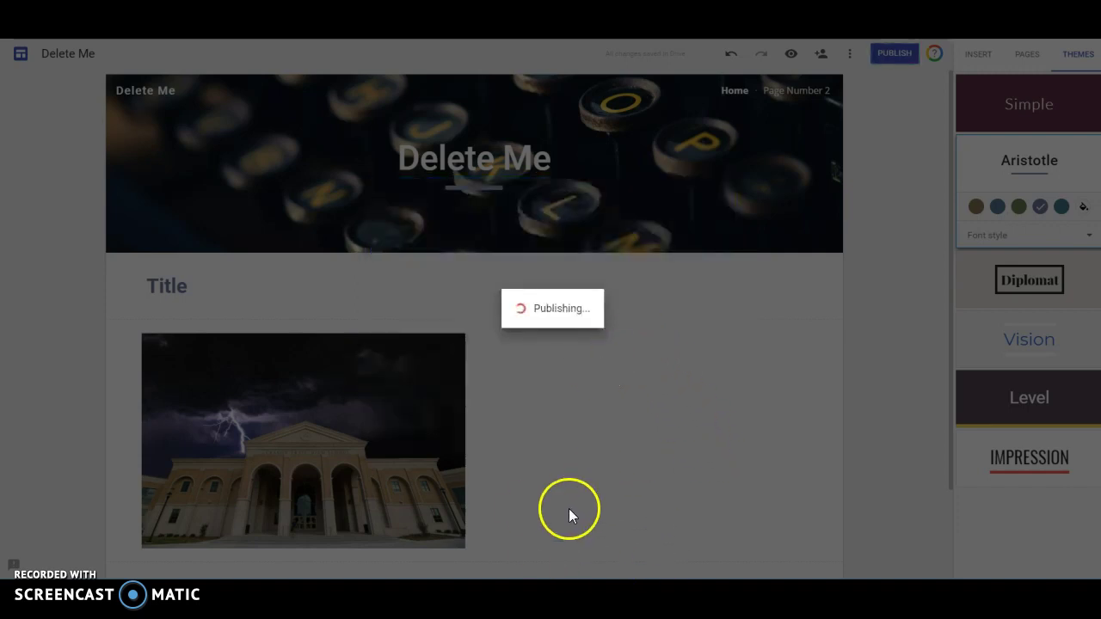